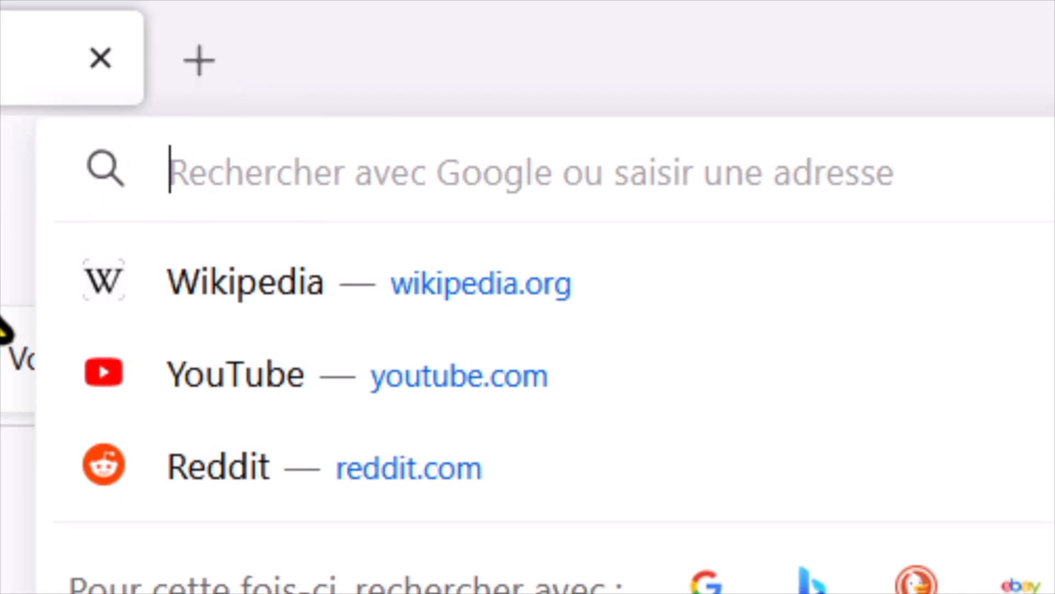
# Search the web for "adobe free animation" and open Adobe's "Créer une animation de vidéo gratuite" page
pyautogui.write('adobe free animation')
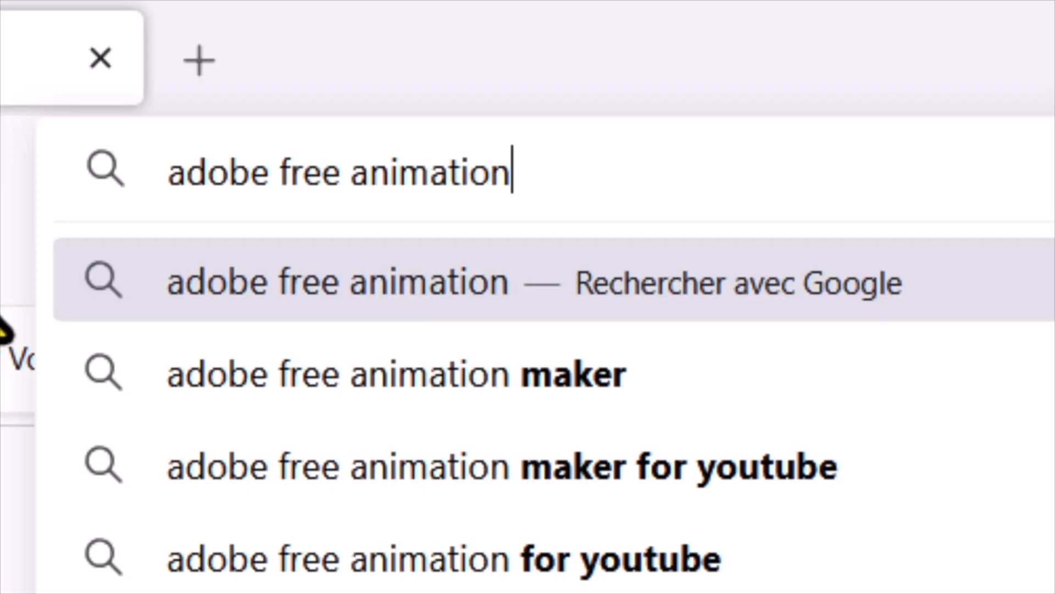
pyautogui.press('Return')
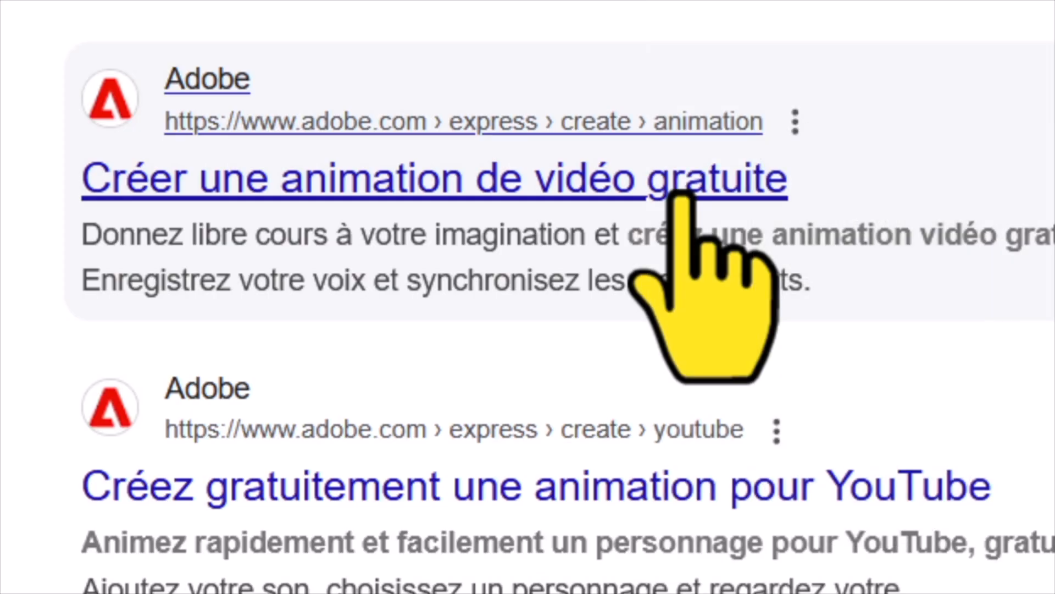
pyautogui.click(681, 198)
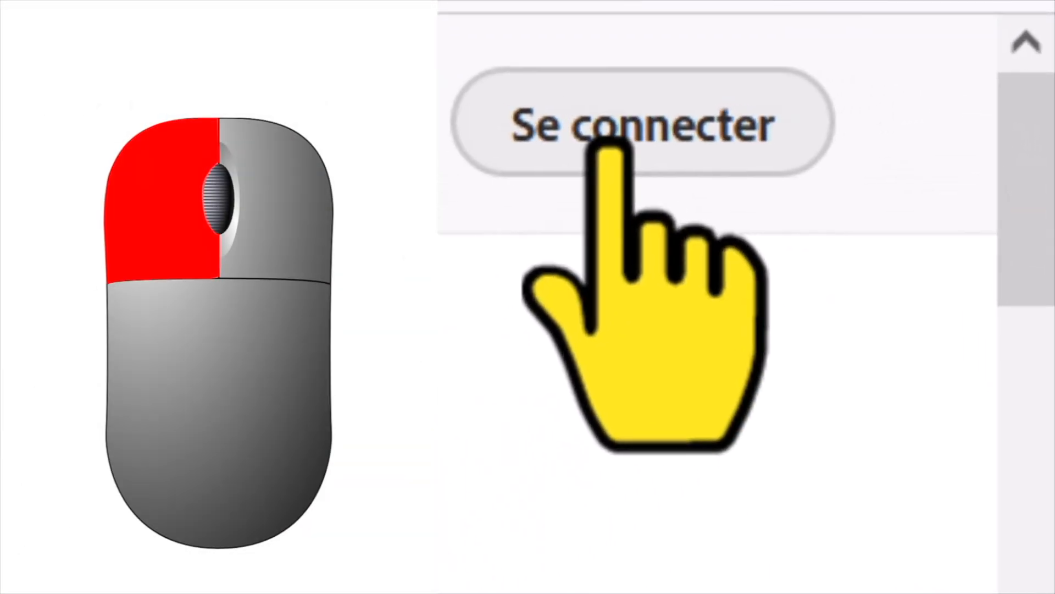
# Start signing in to Adobe, expand the list of sign-in providers and continue with an existing account
pyautogui.click(608, 125)
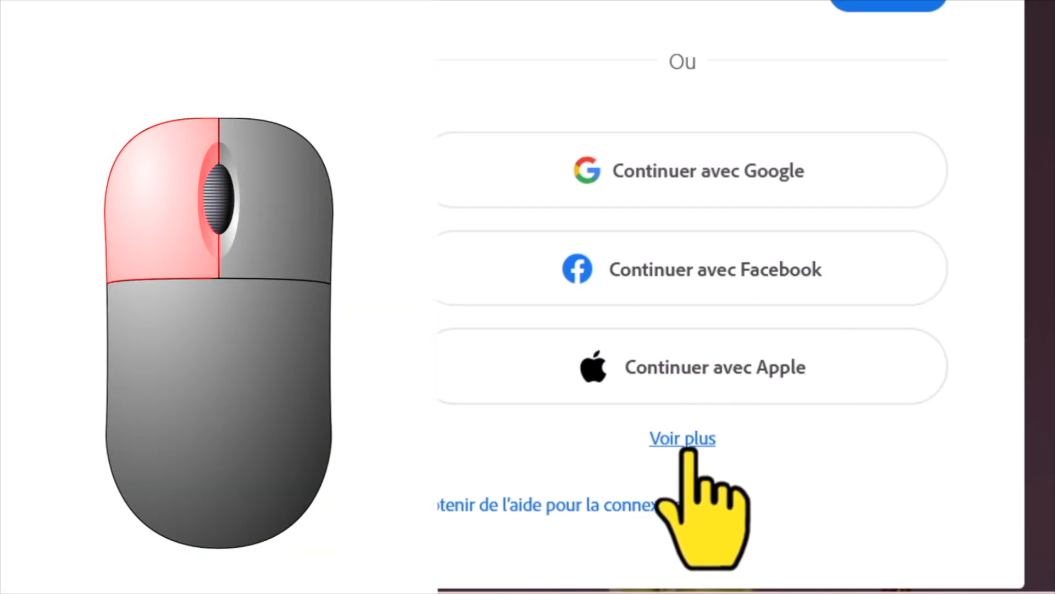
pyautogui.click(688, 443)
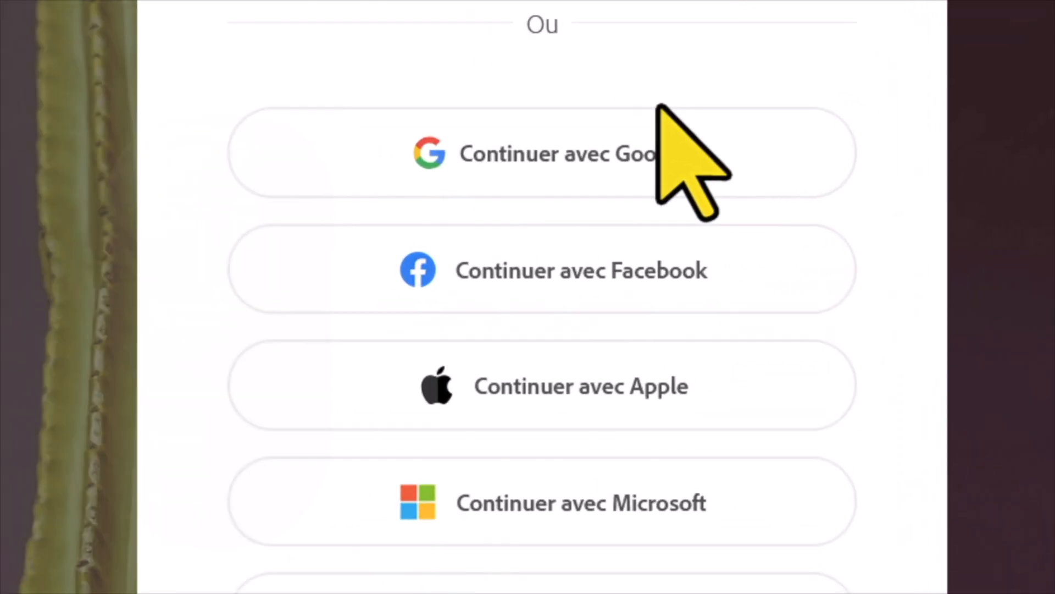
pyautogui.click(730, 214)
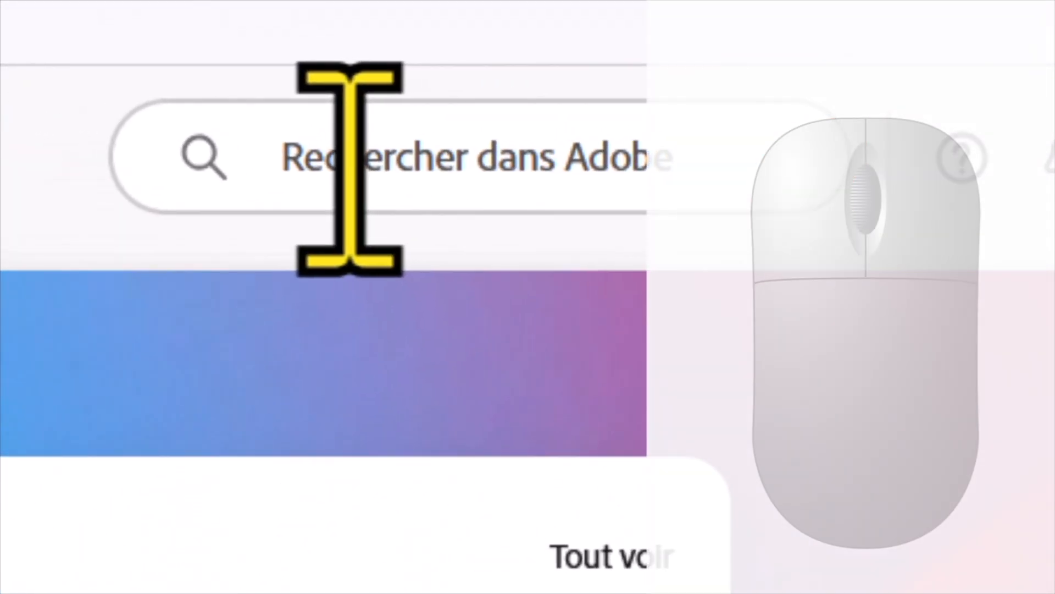
# Search Adobe for "free animation" and open the "Animer à partir du son" quick action
pyautogui.click(644, 125)
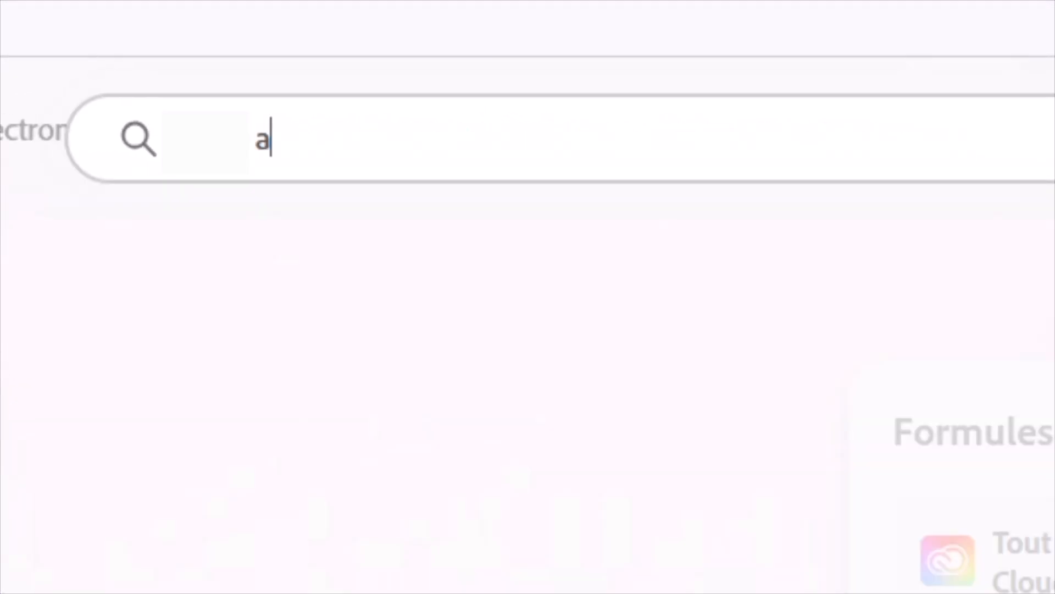
pyautogui.write('nim')
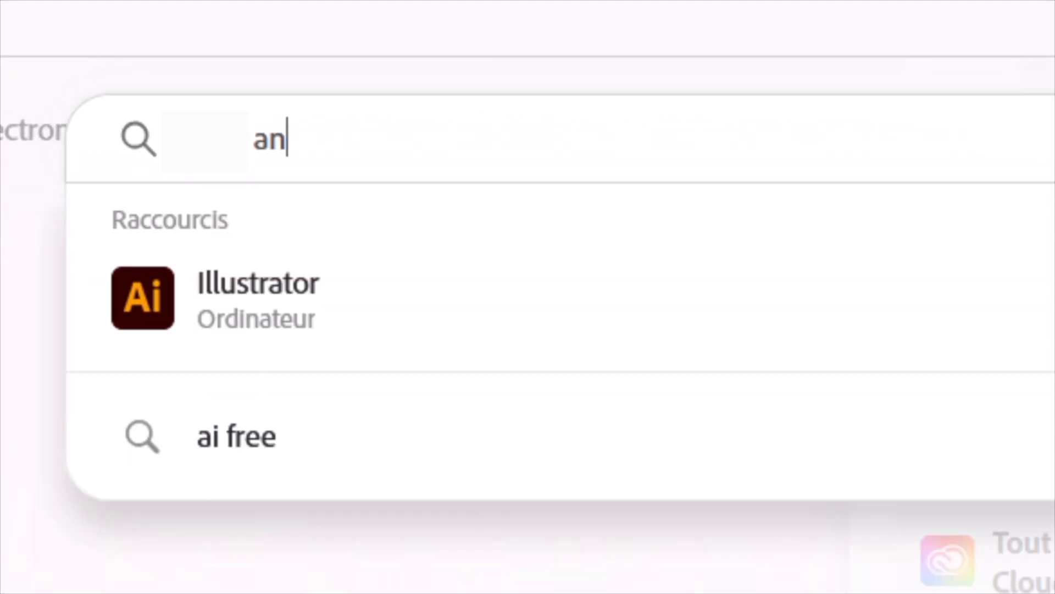
pyautogui.write('ati')
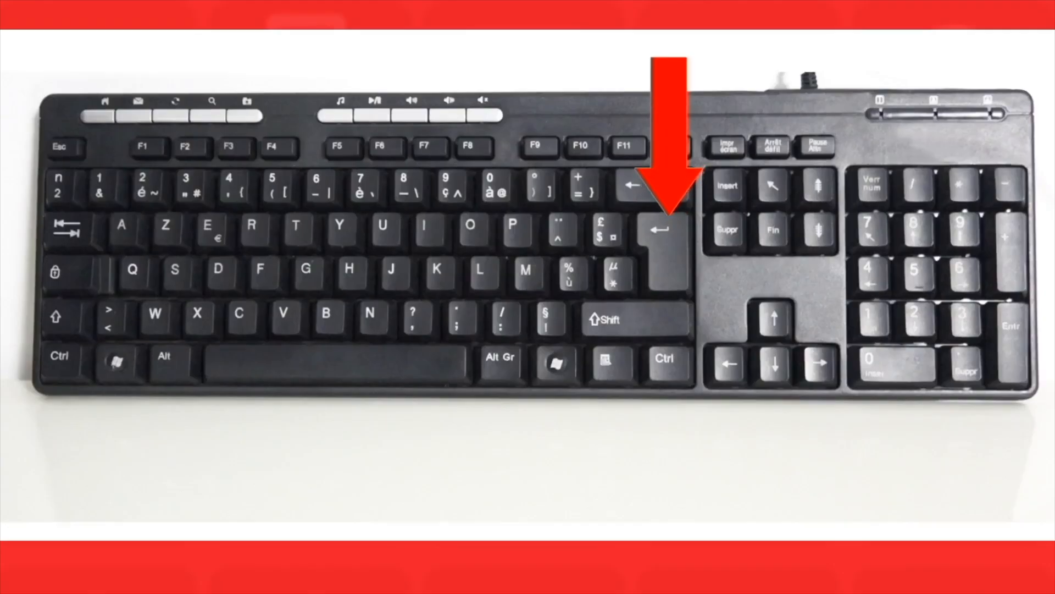
pyautogui.write('on')
pyautogui.press('Return')
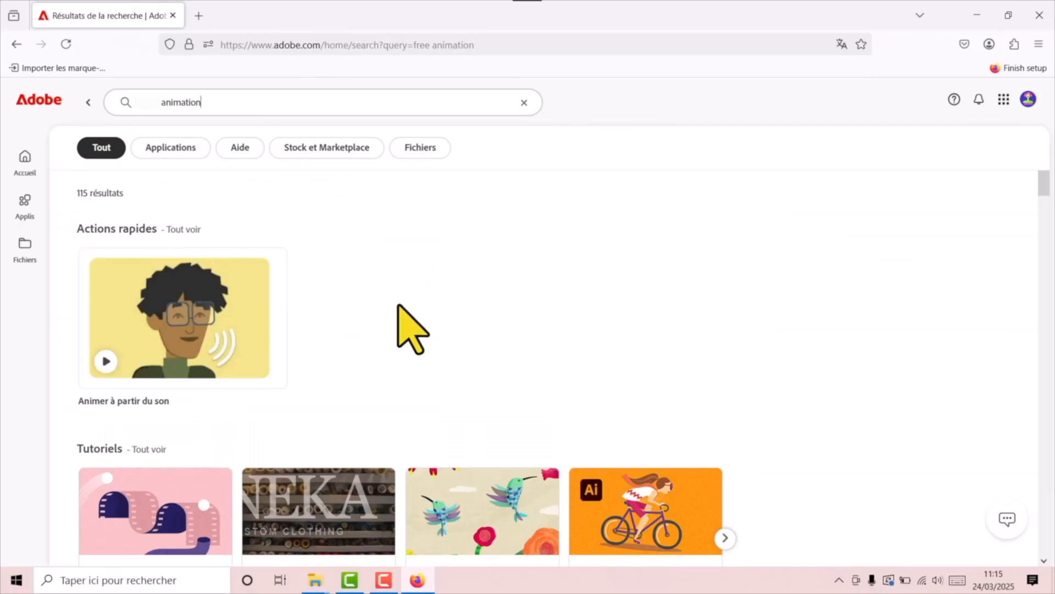
pyautogui.click(206, 316)
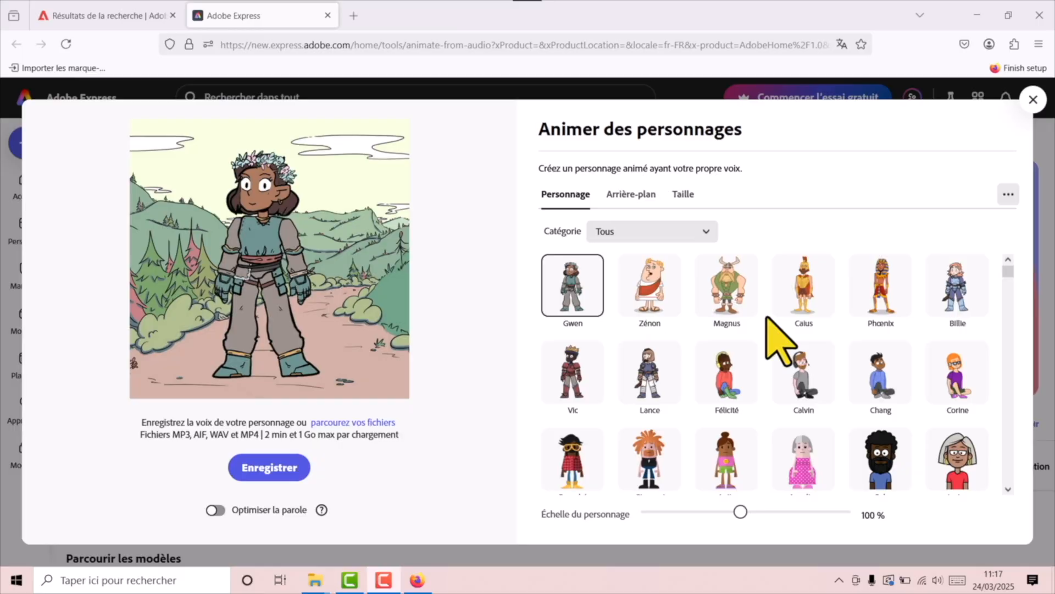
# Browse the full character list and the characters in the Costumés category
pyautogui.scroll(-10, 767, 317)
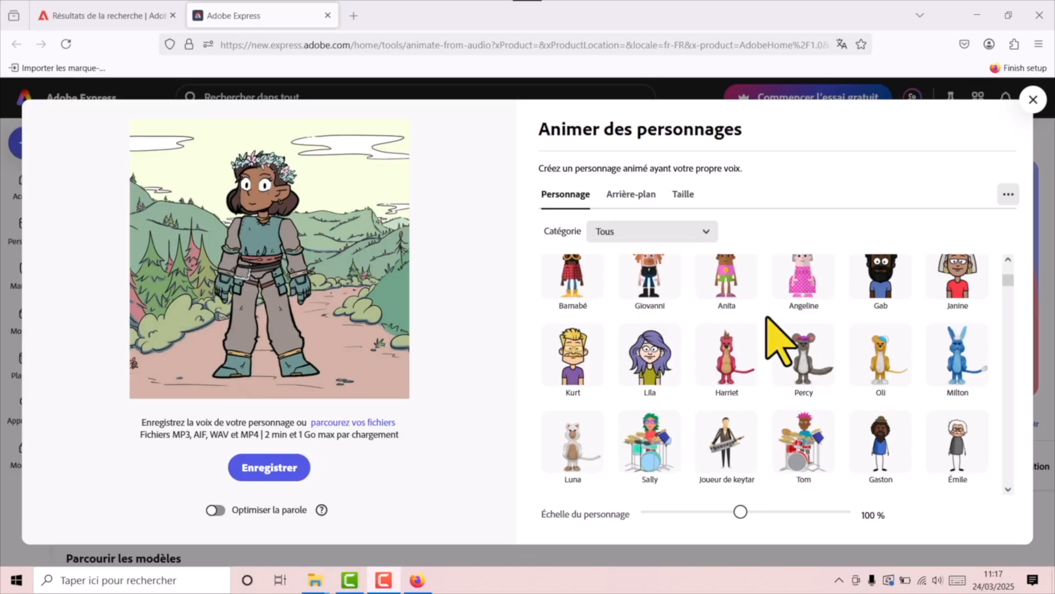
pyautogui.scroll(-8, 709, 340)
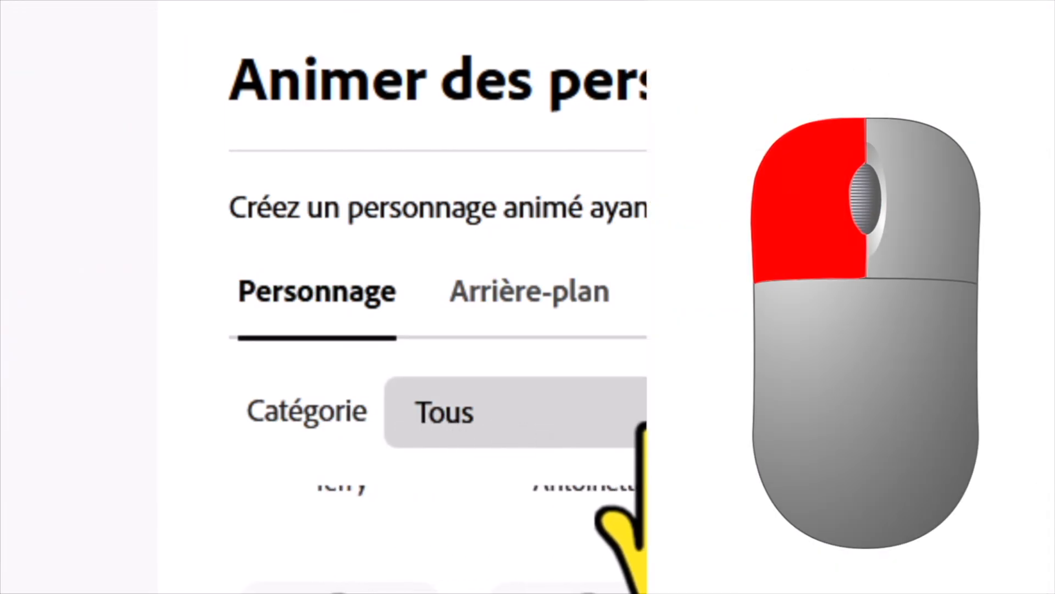
pyautogui.click(605, 426)
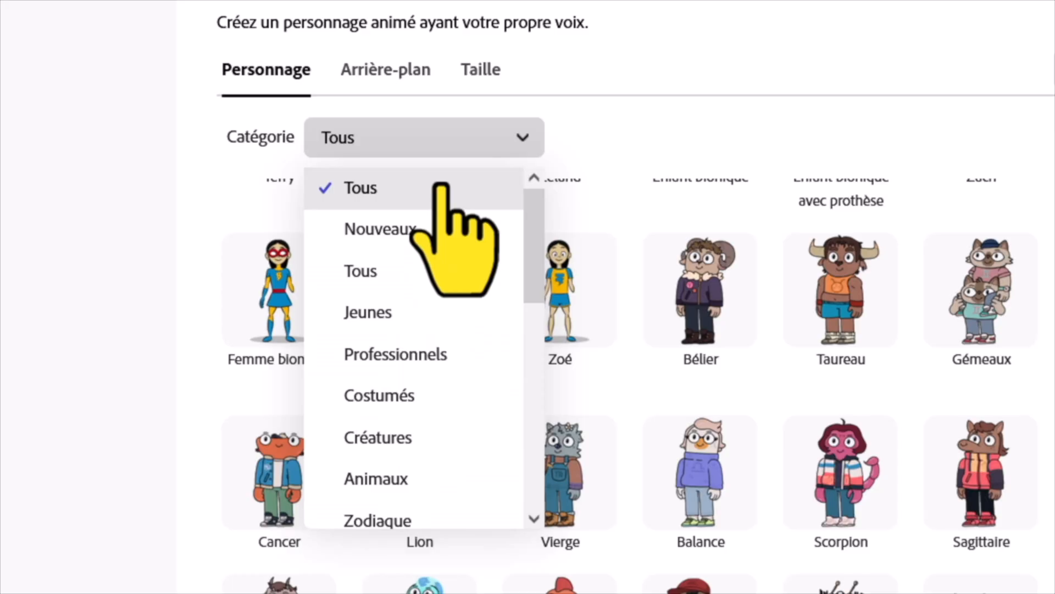
pyautogui.click(407, 404)
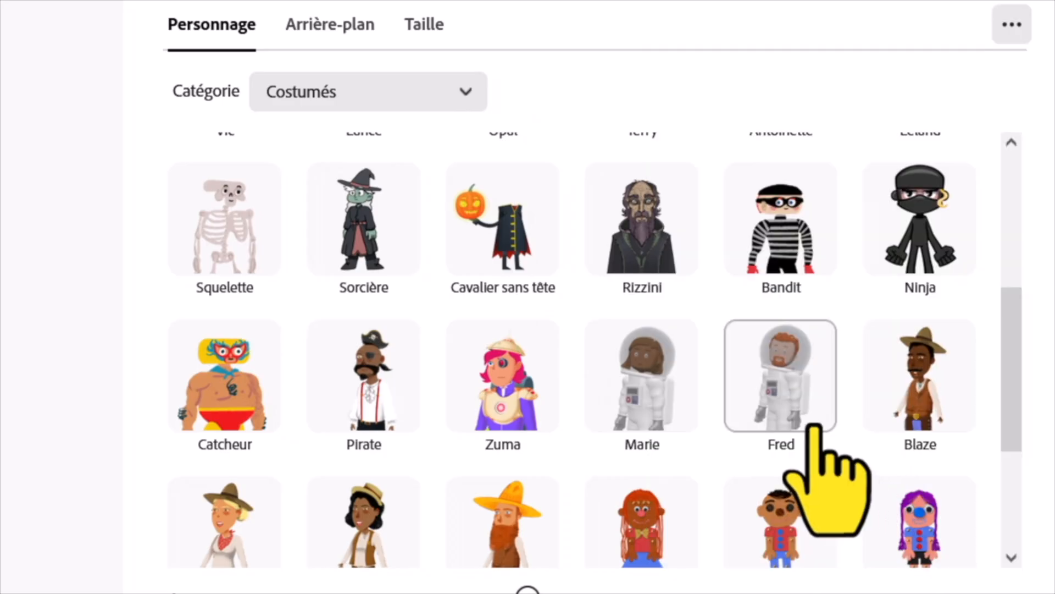
pyautogui.scroll(-3, 804, 275)
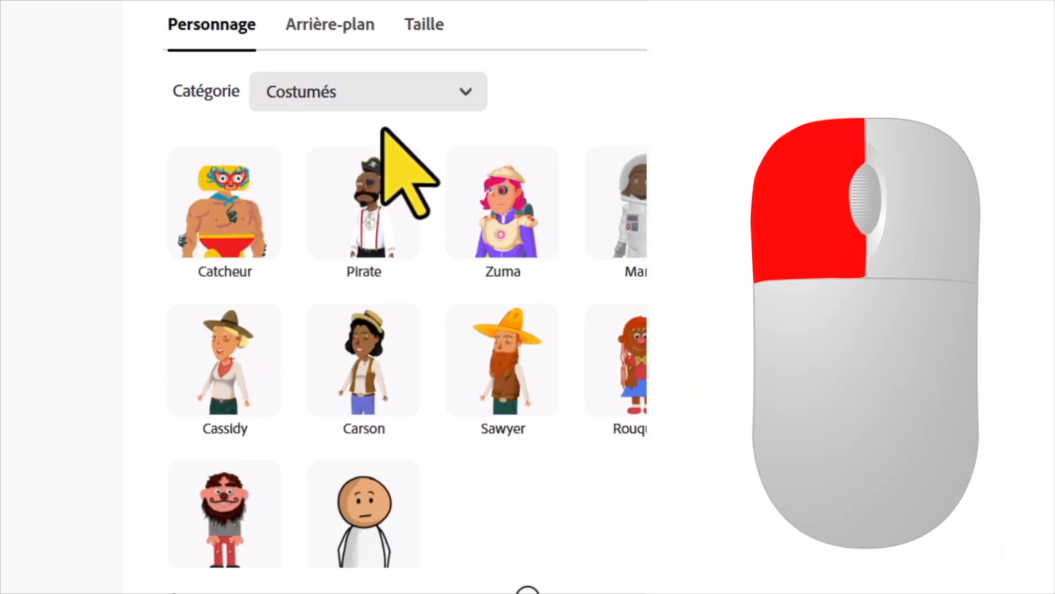
# Filter the characters to the Professionnels category and choose the man in a green shirt seated on an office chair
pyautogui.click(385, 89)
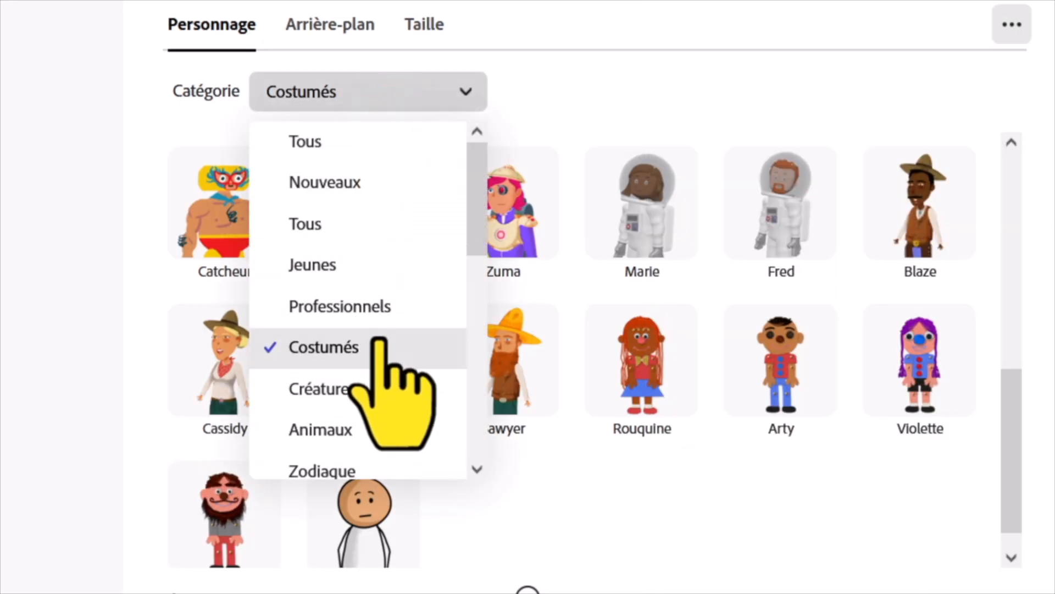
pyautogui.click(379, 309)
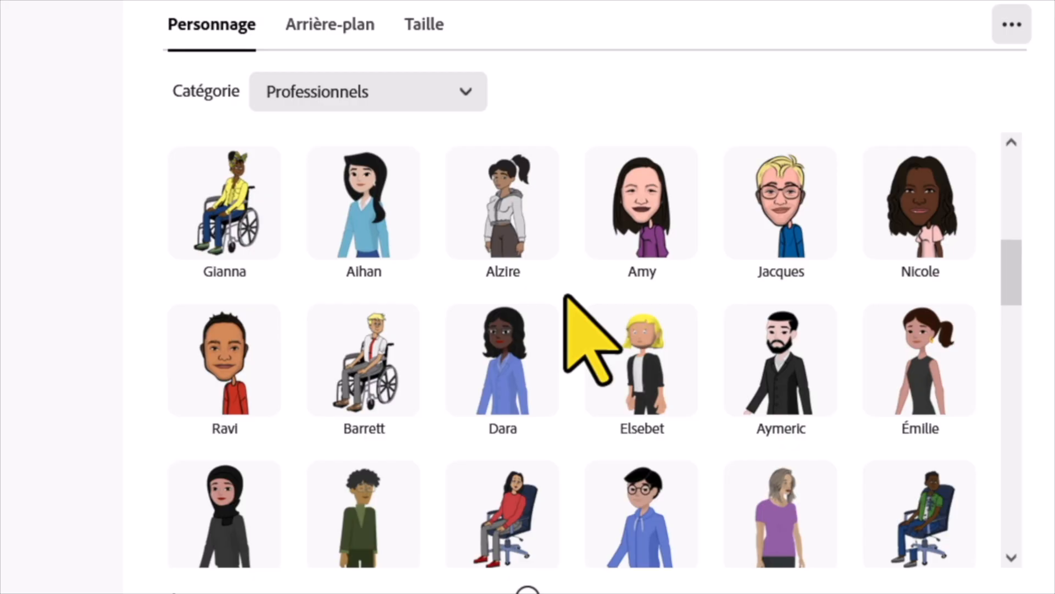
pyautogui.scroll(-10, 565, 297)
pyautogui.scroll(-3, 566, 297)
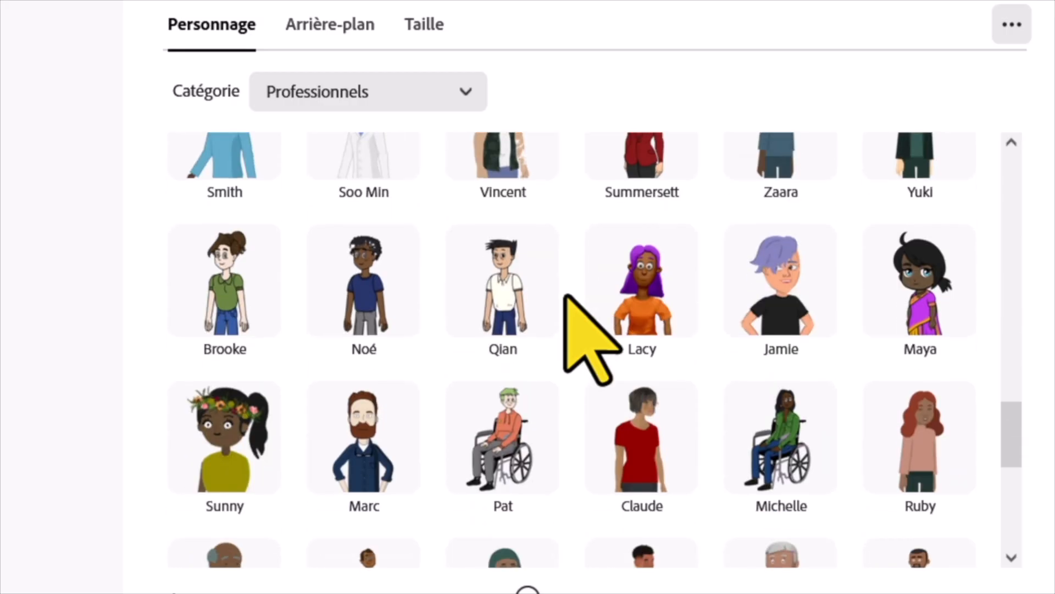
pyautogui.scroll(-3, 567, 299)
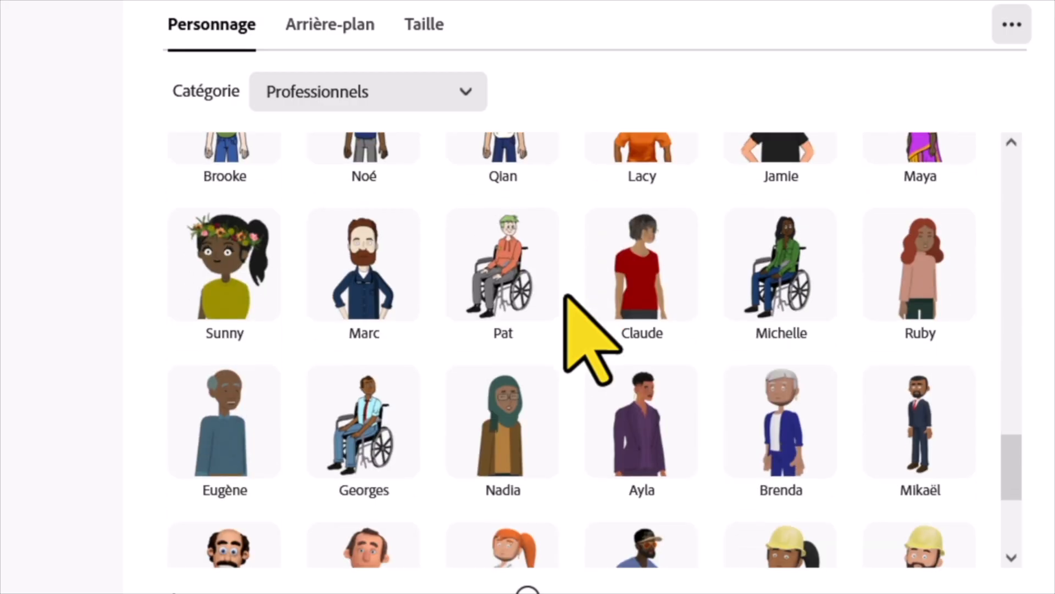
pyautogui.scroll(-5, 566, 299)
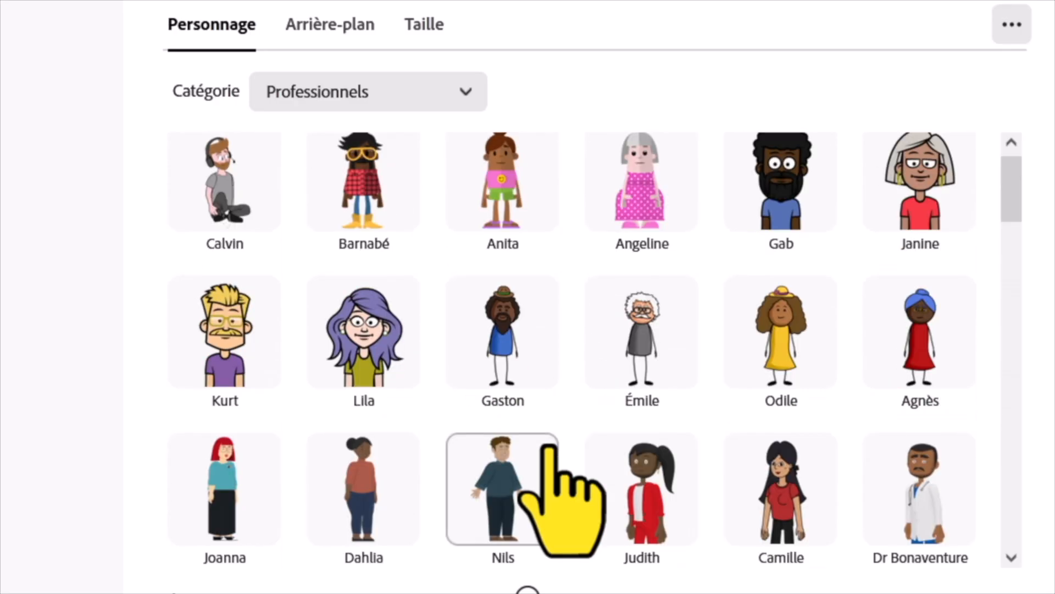
pyautogui.scroll(-10, 579, 363)
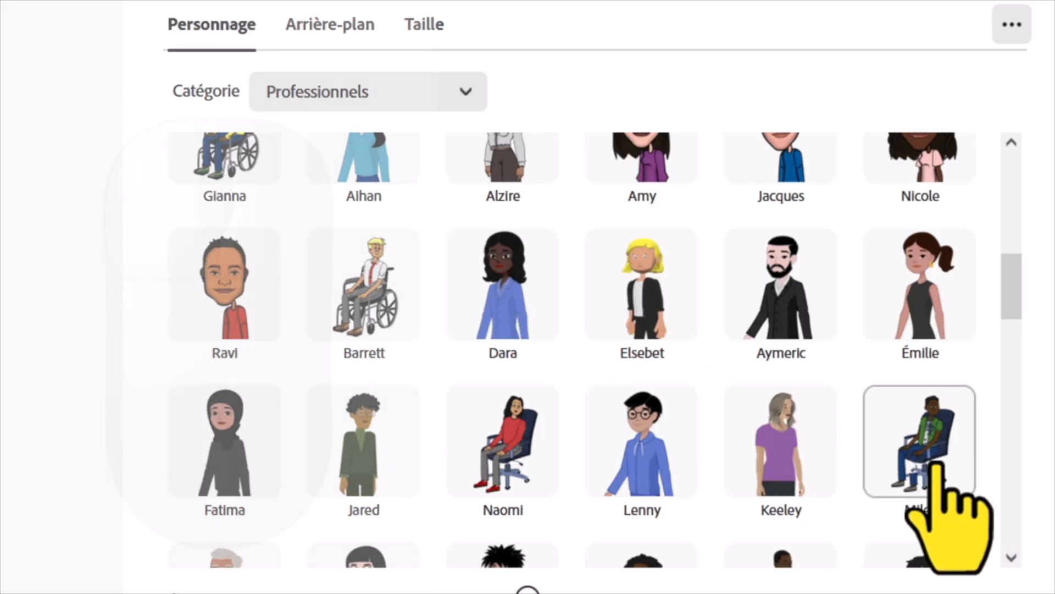
pyautogui.click(935, 466)
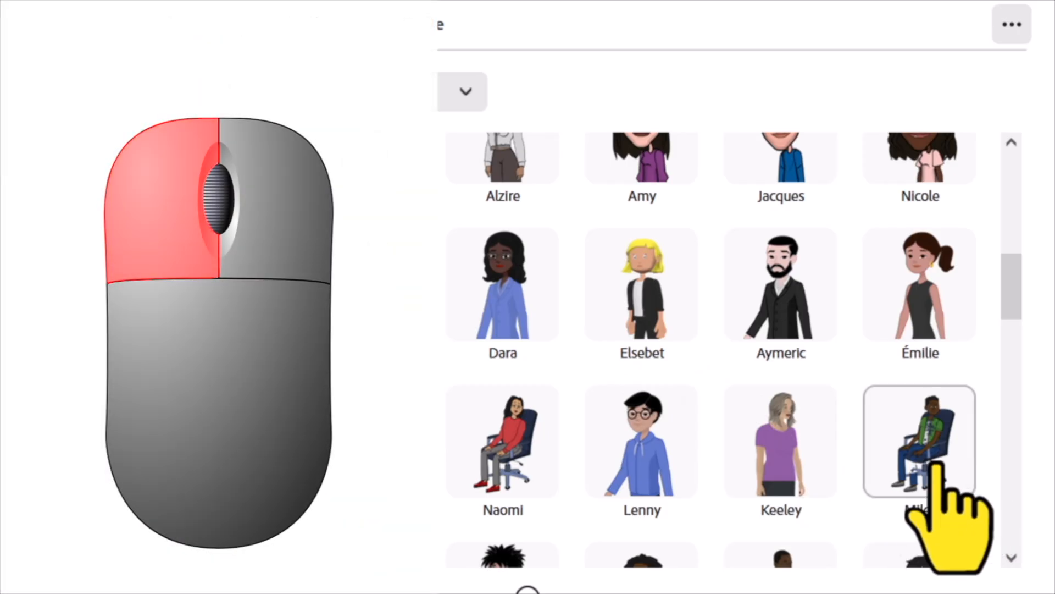
pyautogui.click(936, 464)
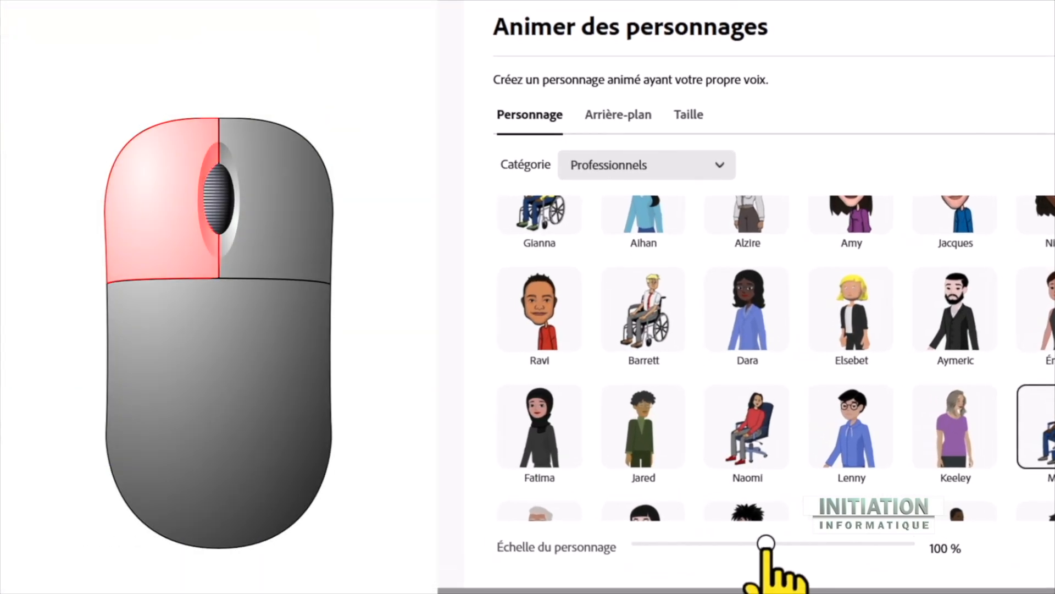
# Try the character scale at 188 % and 33 %, and bring it back to about its original size
pyautogui.click(766, 546)
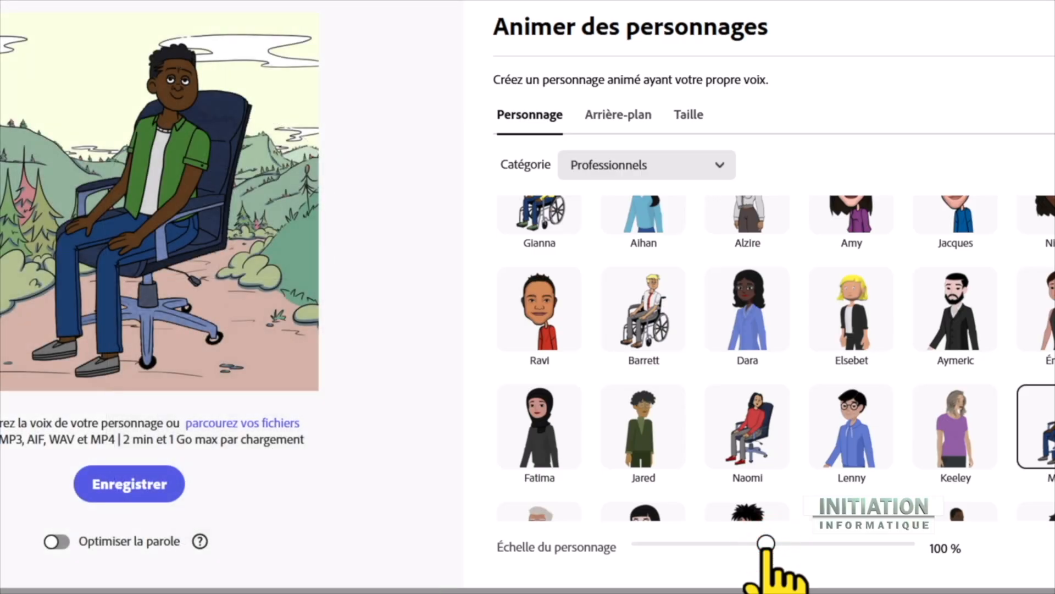
pyautogui.moveTo(766, 545); pyautogui.dragTo(889, 545)
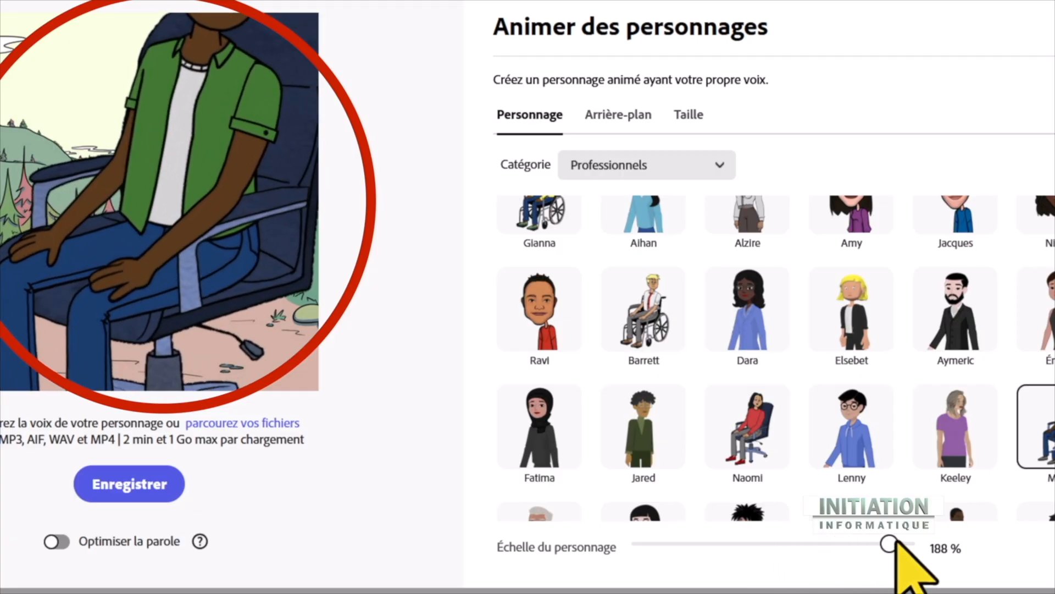
pyautogui.moveTo(890, 544); pyautogui.dragTo(668, 543)
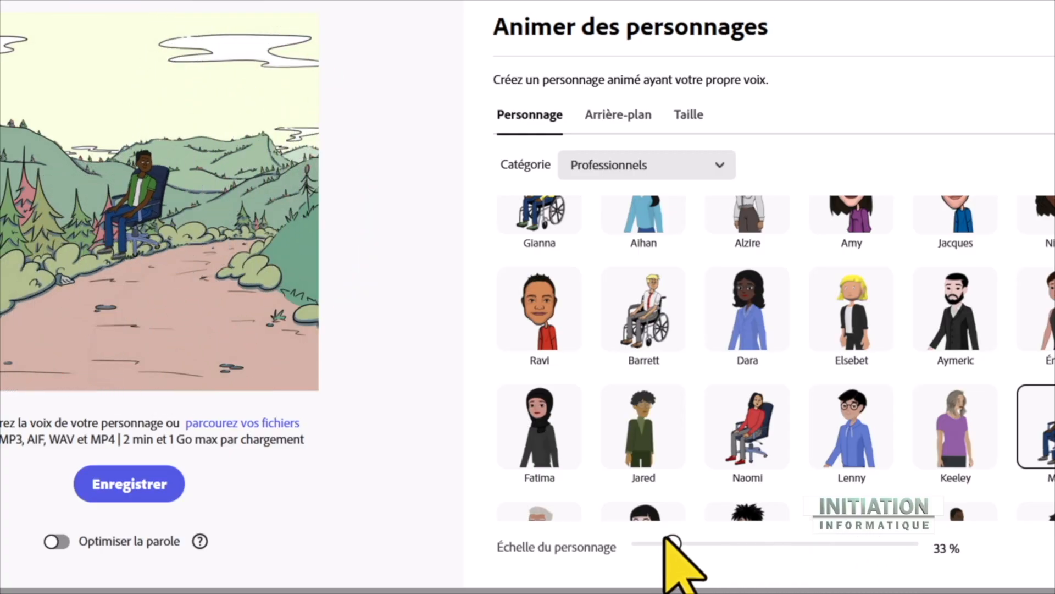
pyautogui.moveTo(672, 543); pyautogui.dragTo(773, 543)
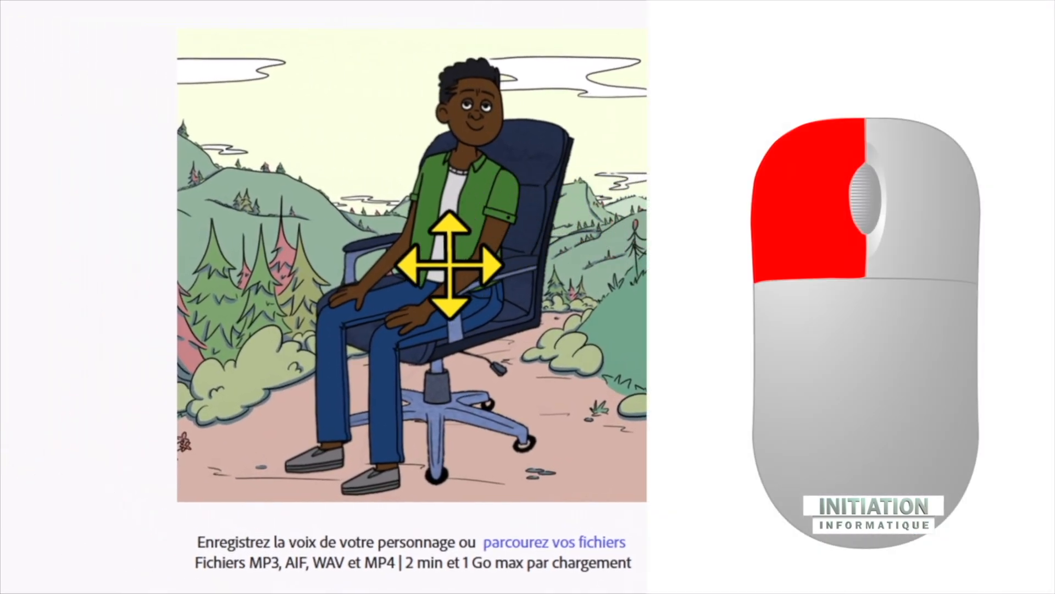
# Resize the character from its upper-left corner to fill most of the scene's height and reposition it near the centre
pyautogui.moveTo(449, 263); pyautogui.dragTo(451, 248)
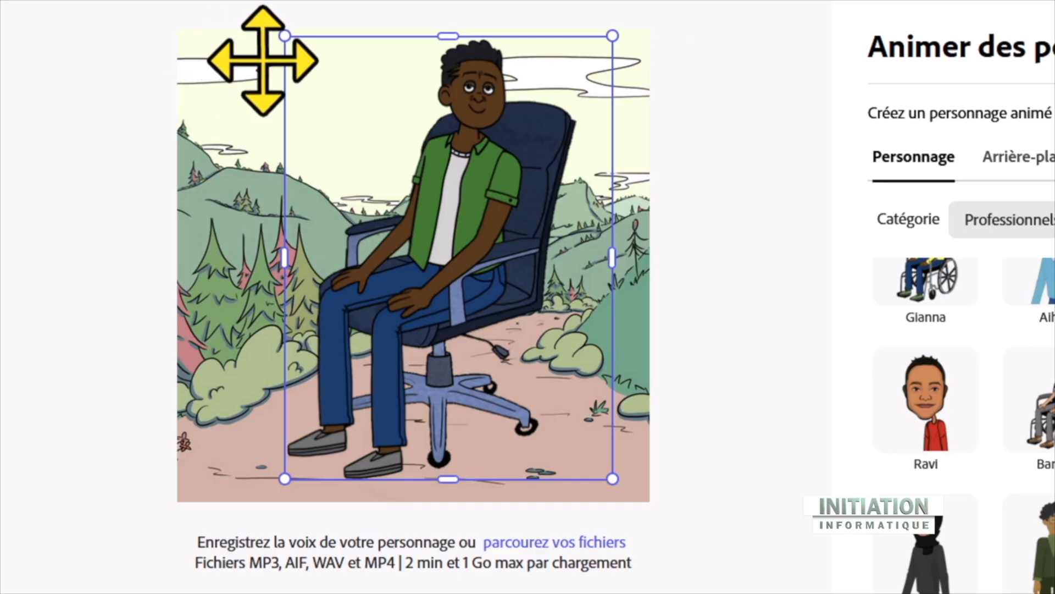
pyautogui.click(284, 36)
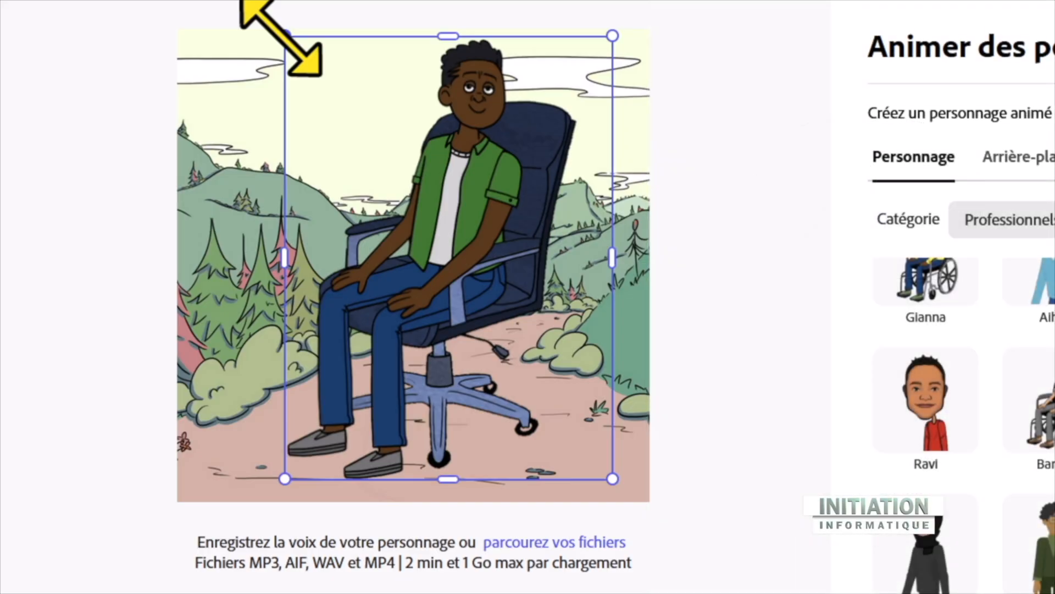
pyautogui.moveTo(281, 36); pyautogui.dragTo(478, 461)
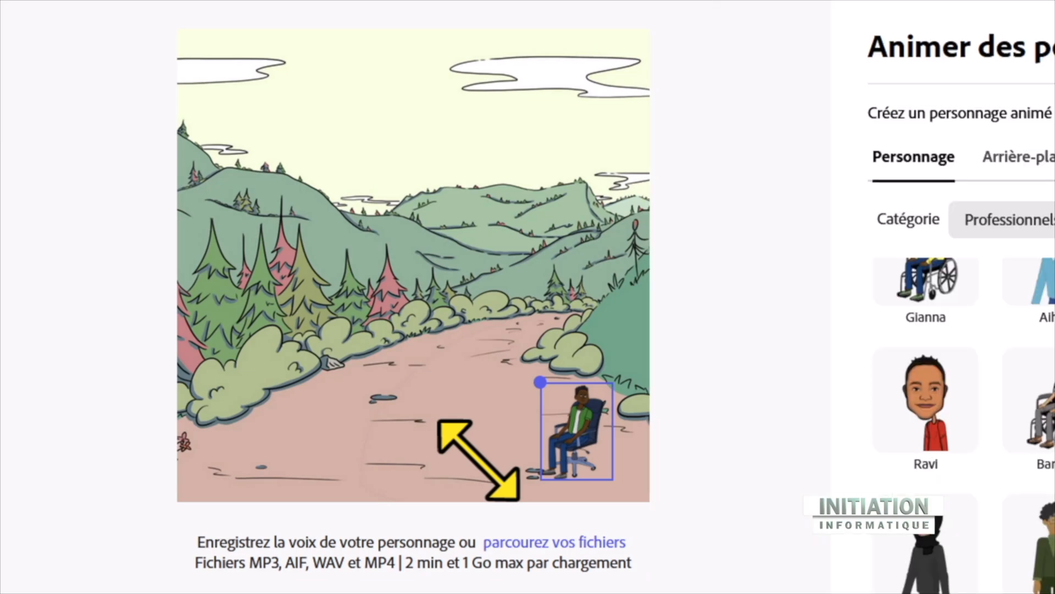
pyautogui.moveTo(540, 382); pyautogui.dragTo(304, 64)
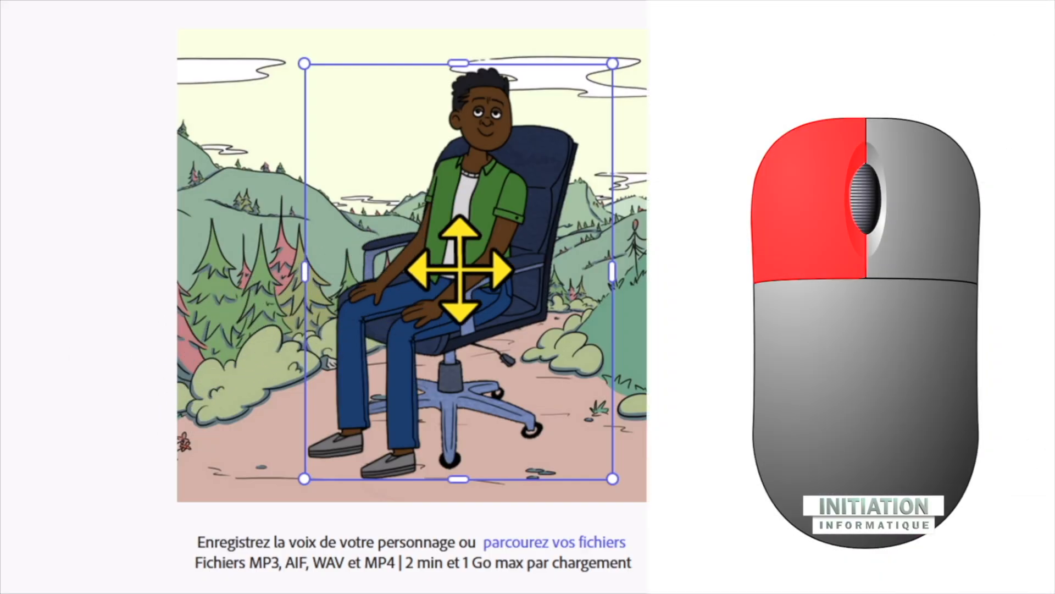
pyautogui.click(460, 270)
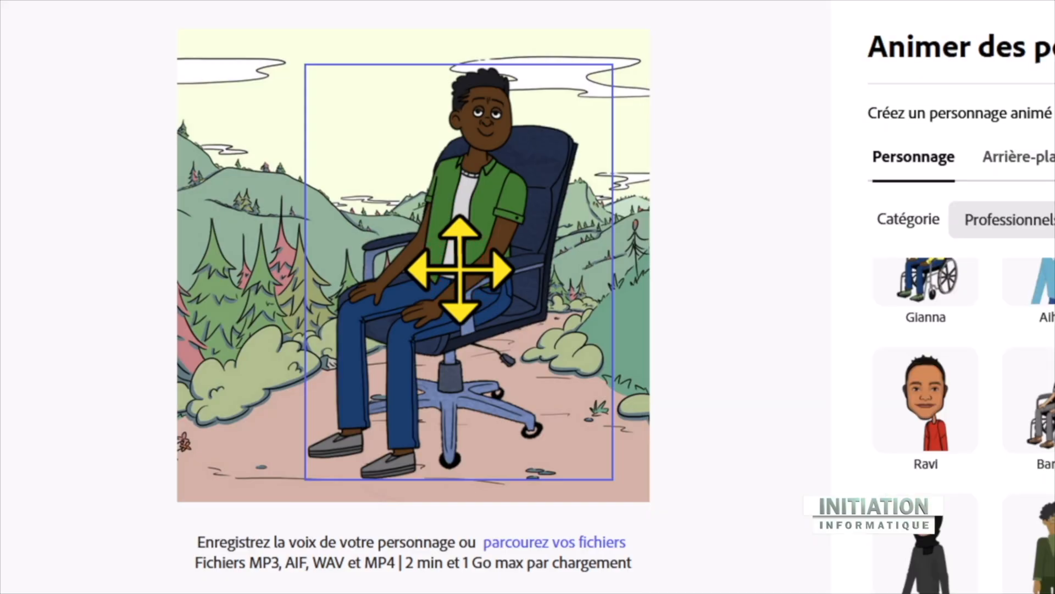
pyautogui.moveTo(460, 269); pyautogui.dragTo(410, 266)
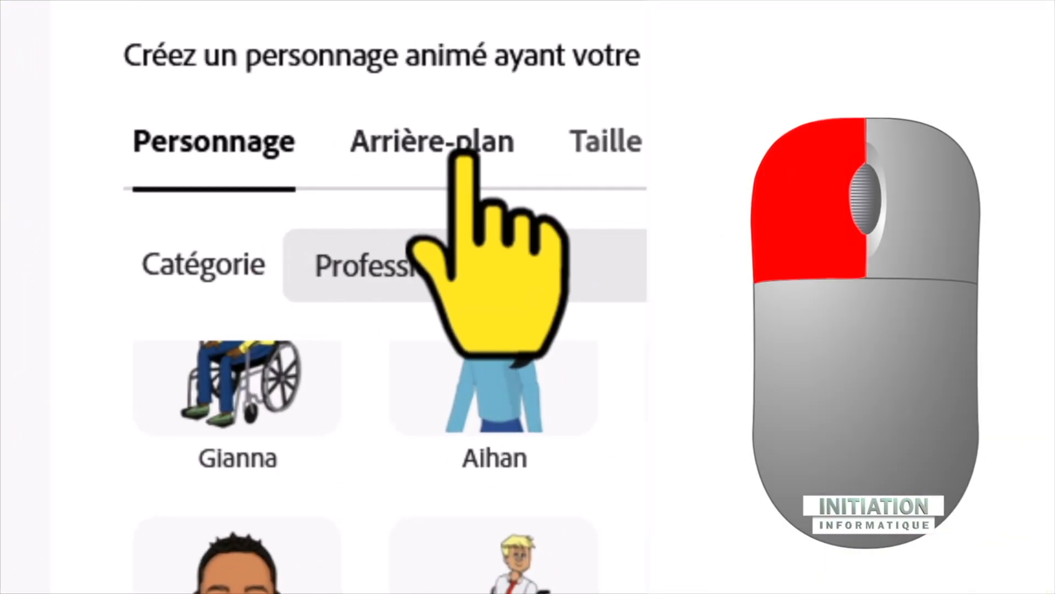
# Try several backgrounds from the full list behind the seated character: the wooden fence, the red gaming chair room and Rue minimaliste
pyautogui.click(465, 144)
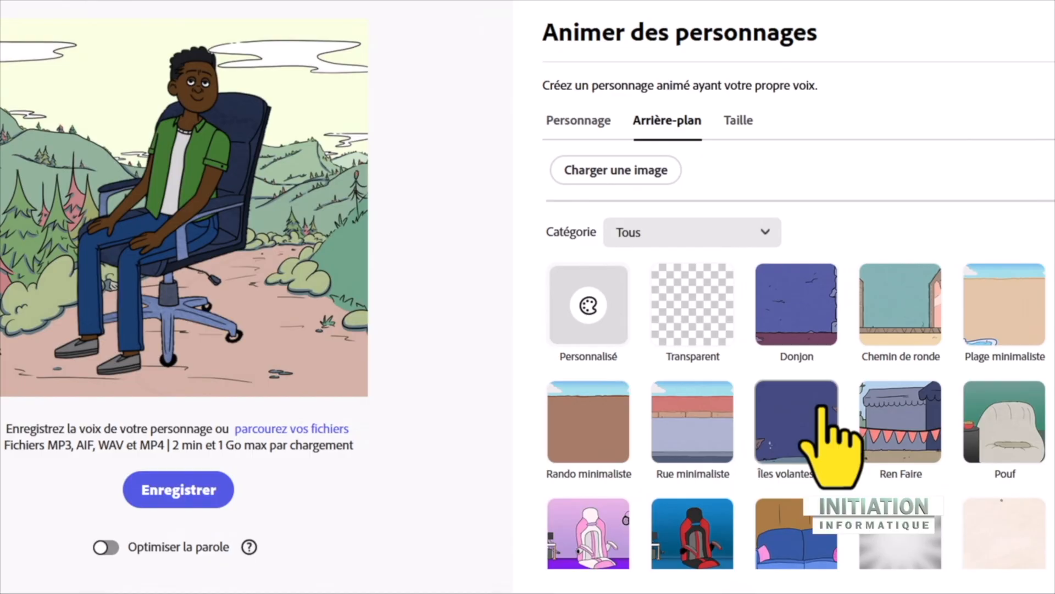
pyautogui.click(820, 410)
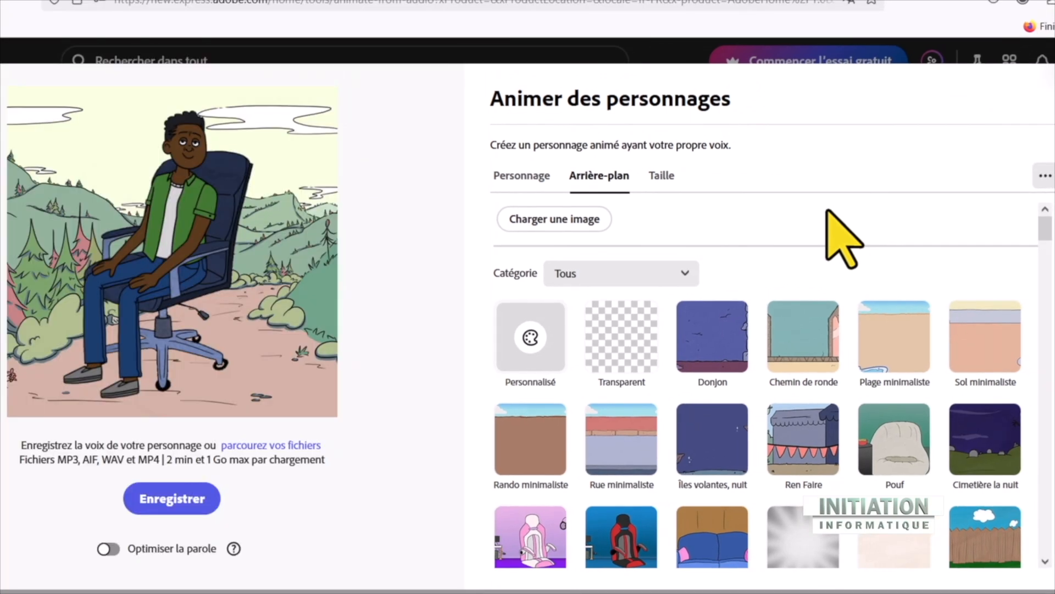
pyautogui.click(977, 532)
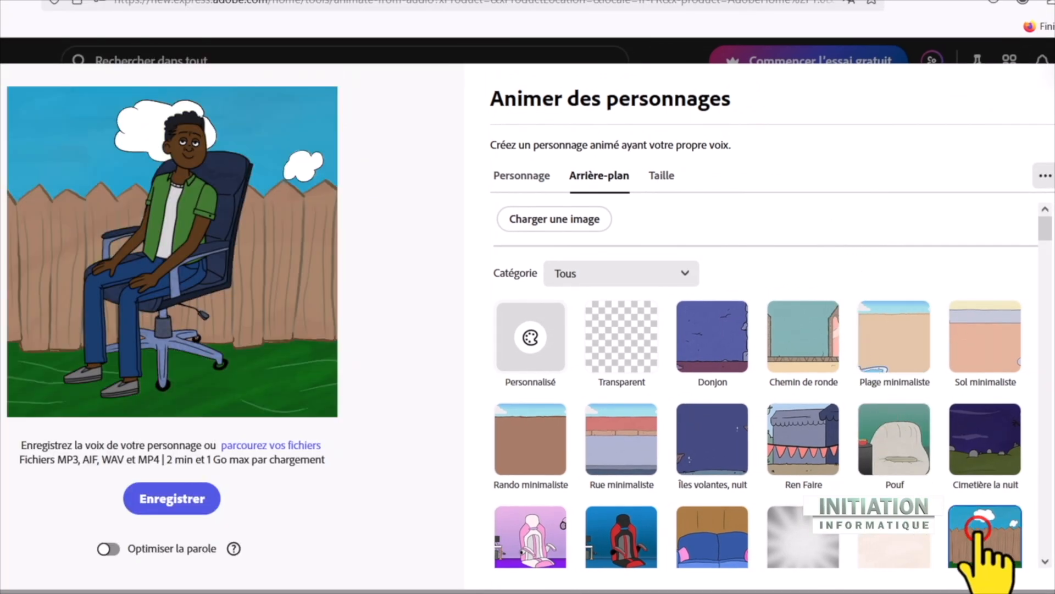
pyautogui.click(623, 521)
pyautogui.click(608, 452)
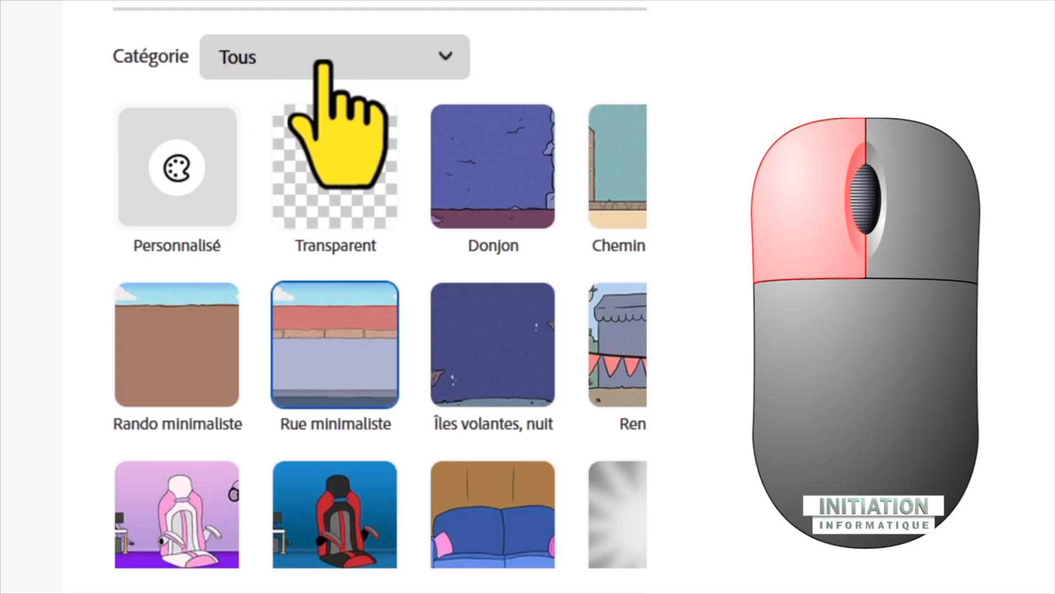
# Filter the backgrounds to the Bord de mer category
pyautogui.click(324, 57)
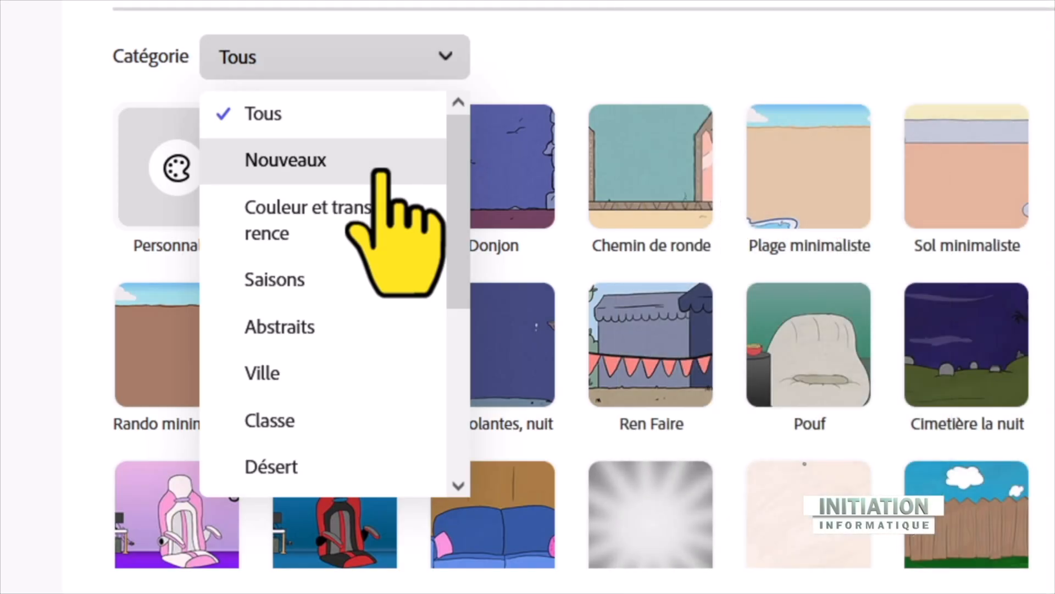
pyautogui.scroll(-5, 381, 181)
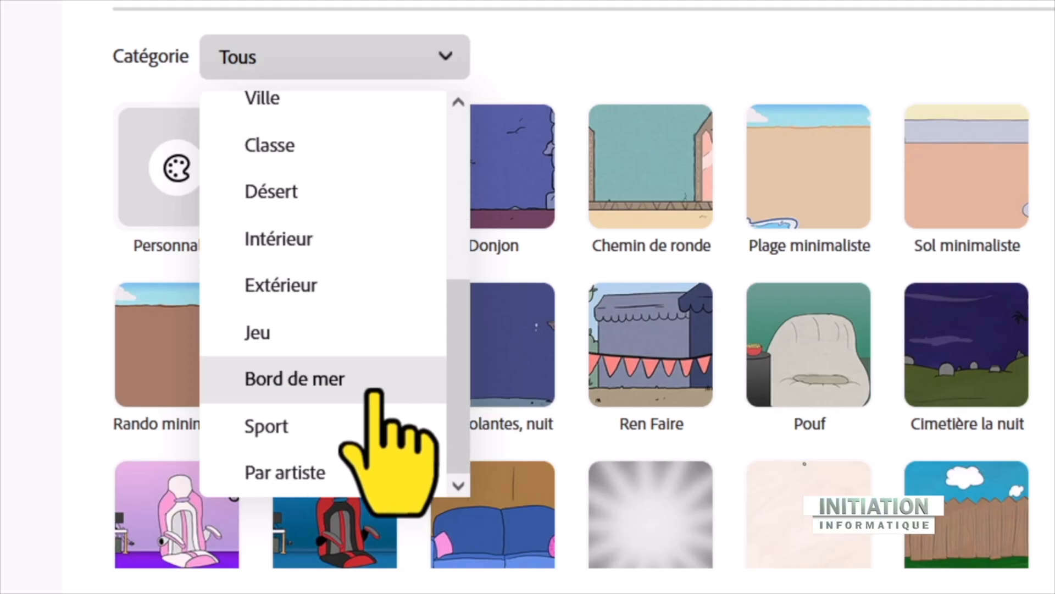
pyautogui.scroll(2, 374, 392)
pyautogui.scroll(-2, 374, 391)
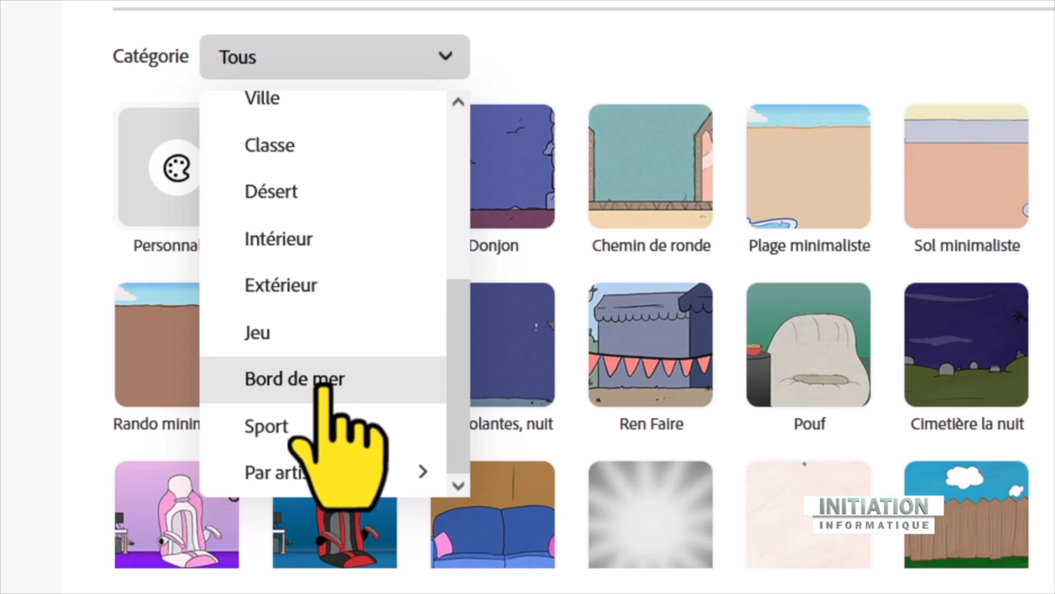
pyautogui.click(375, 386)
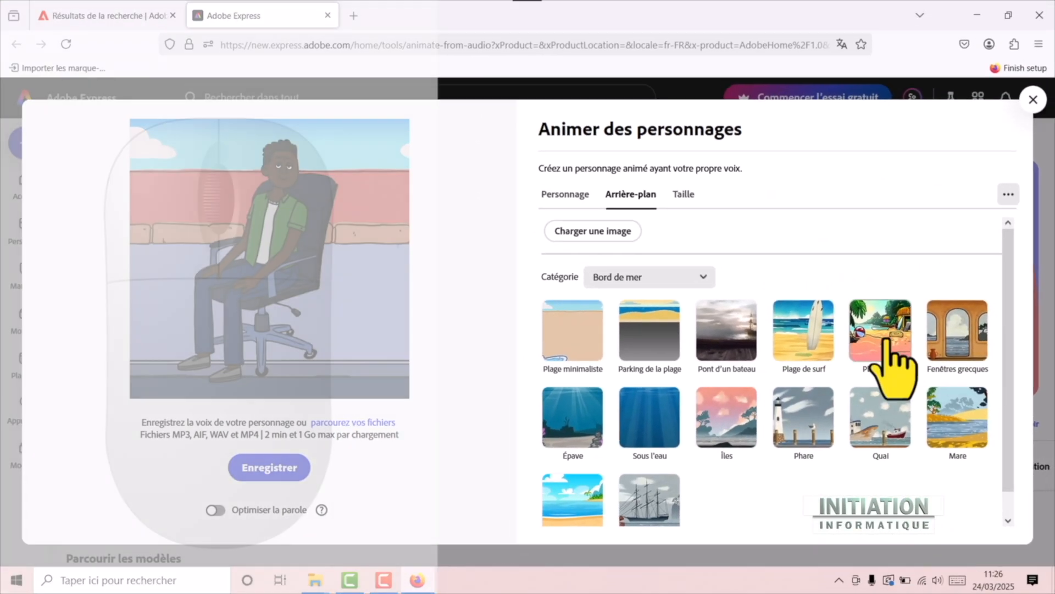
# Try the Plage chibi background and replace it with the sunny beach with a turquoise sea and palm trees
pyautogui.click(825, 190)
pyautogui.click(883, 339)
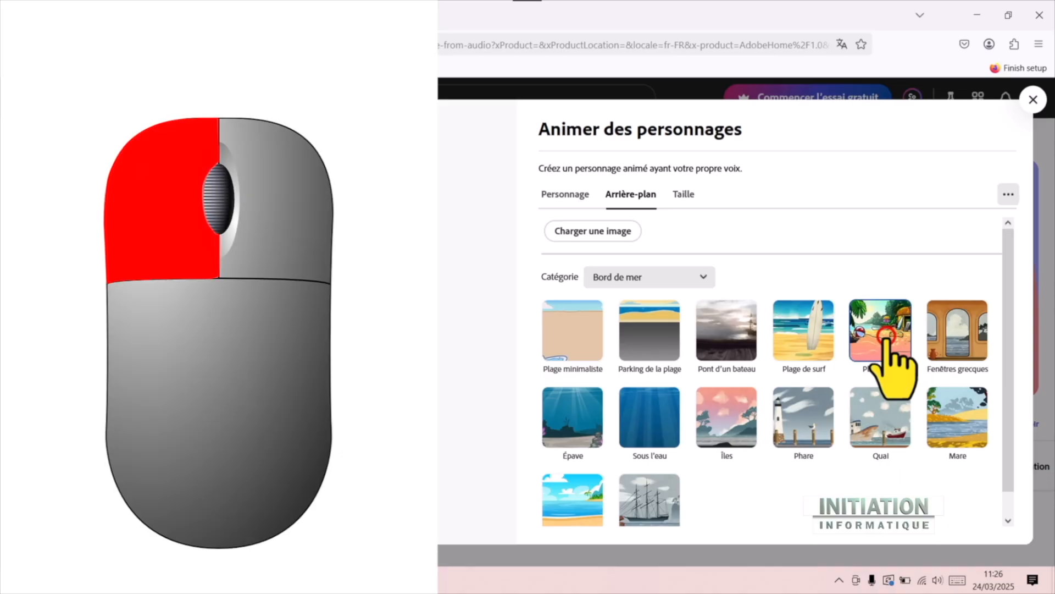
pyautogui.click(571, 501)
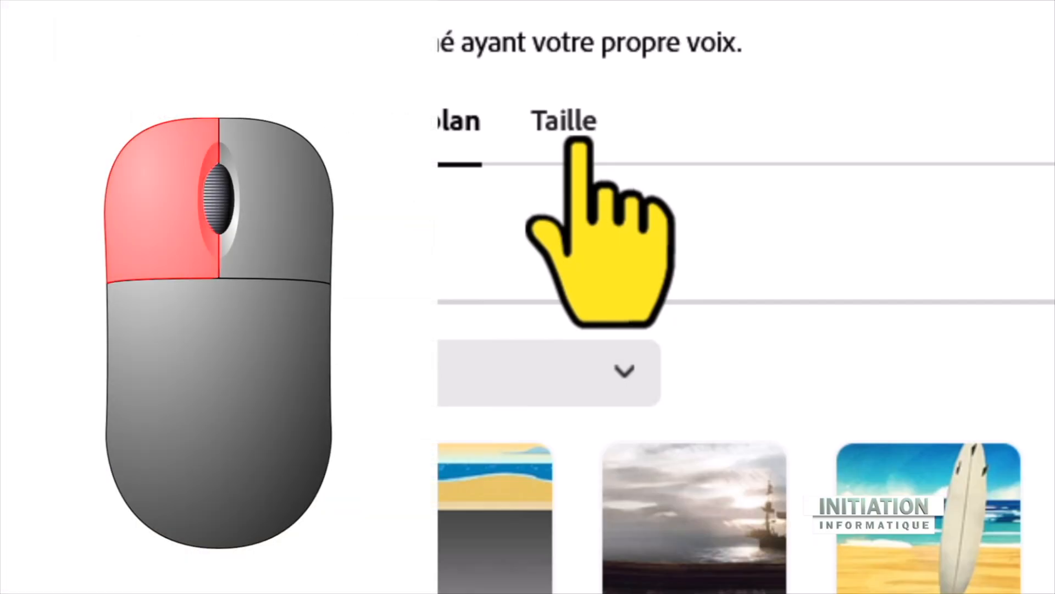
# Switch the scene's aspect ratio presets to the YouTube formats
pyautogui.click(583, 132)
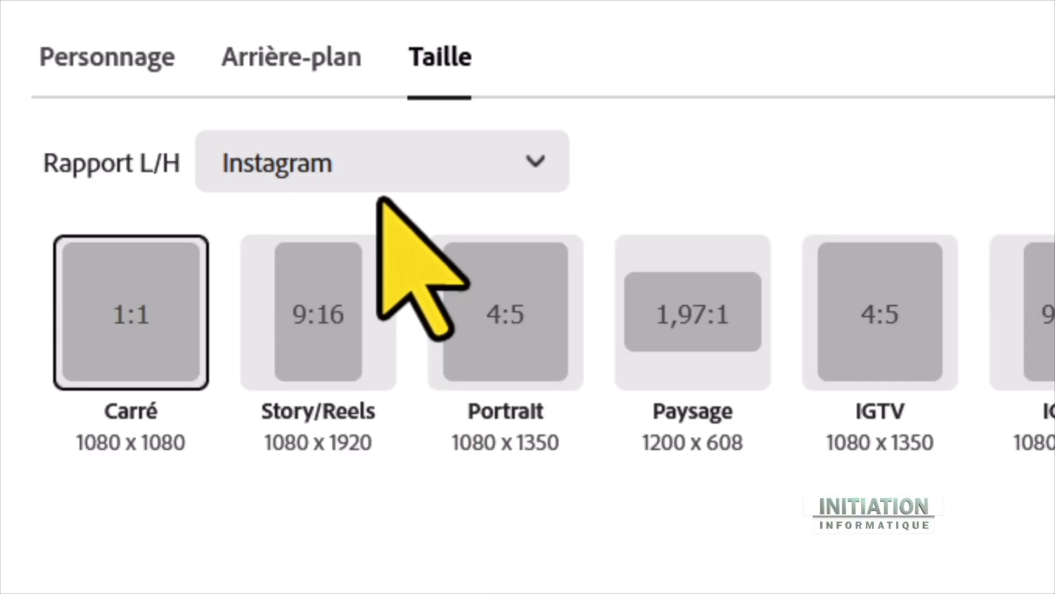
pyautogui.click(377, 164)
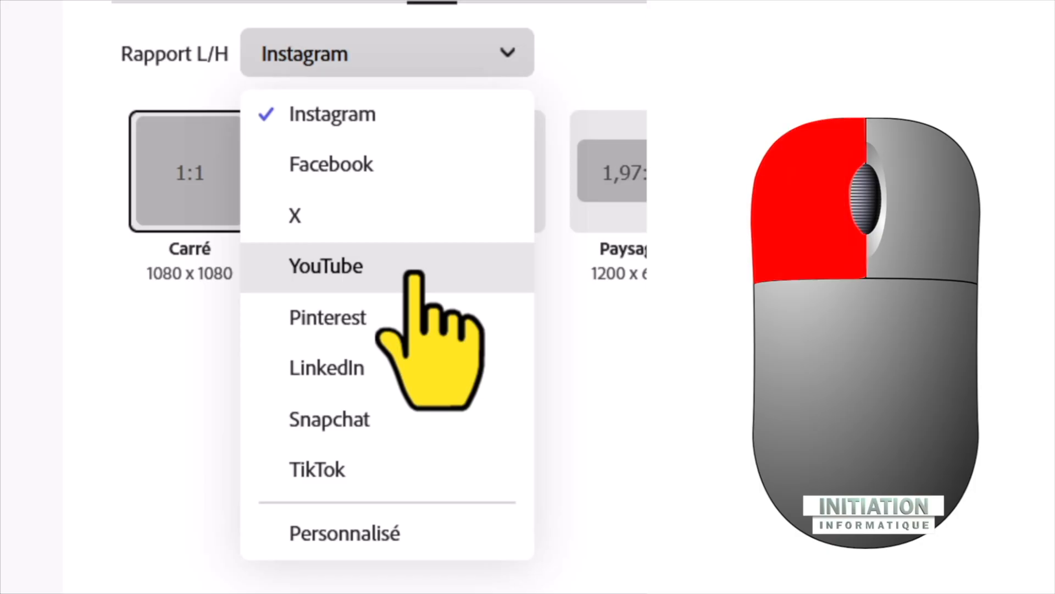
pyautogui.click(415, 270)
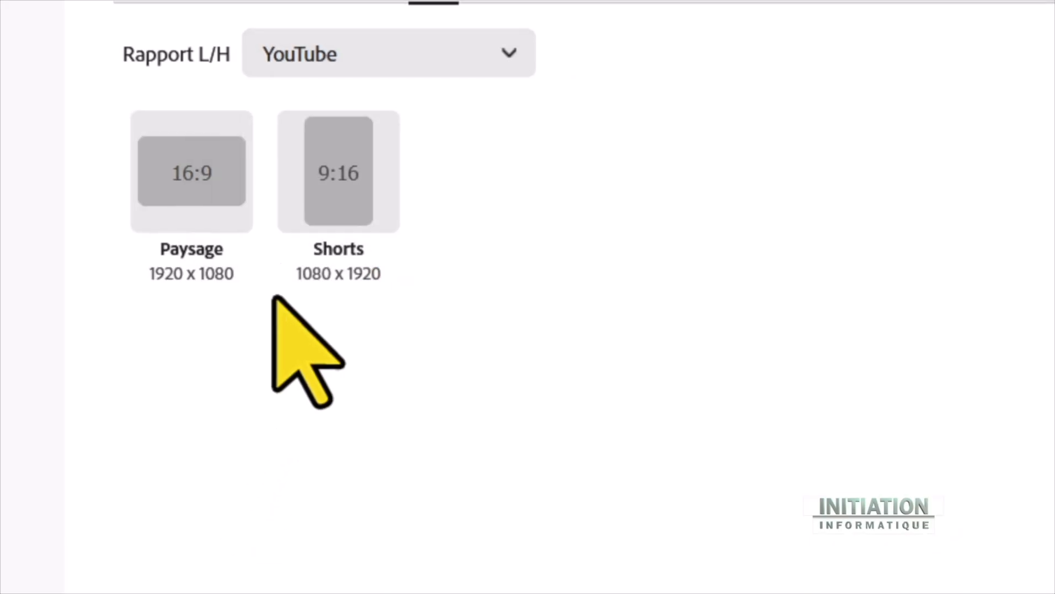